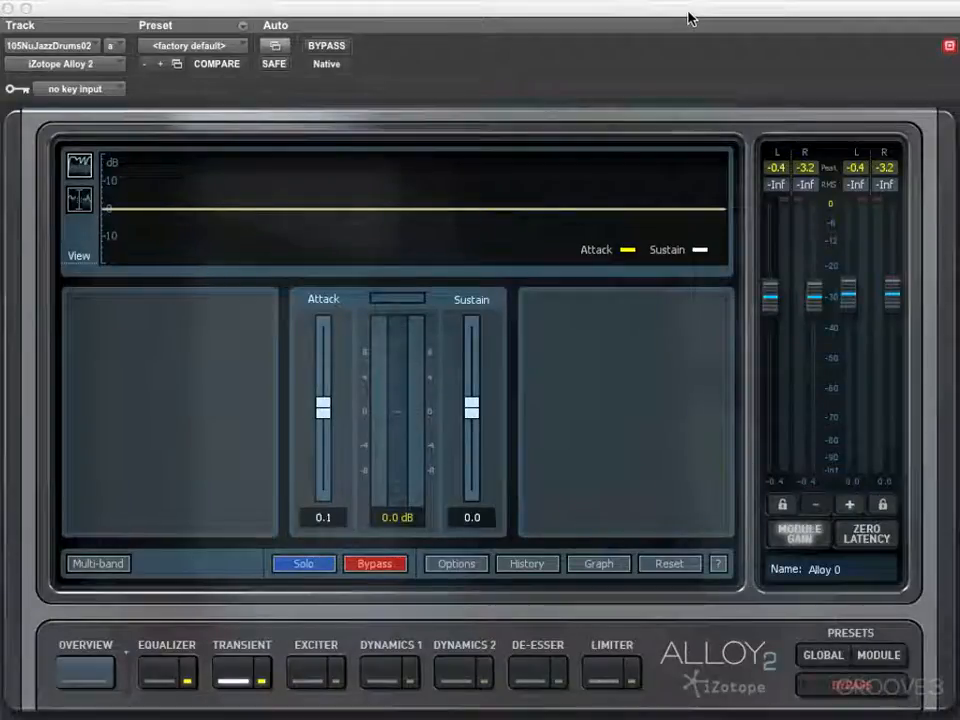
Switch the Transient module to multi-band mode and show its crossover spectrum view.
key(space)
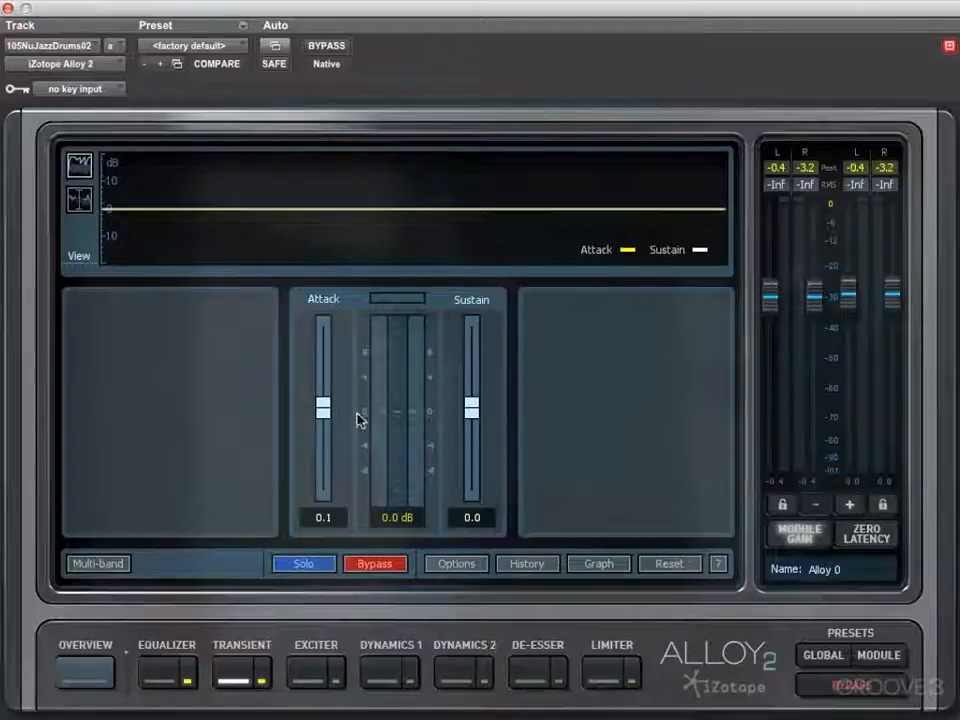
click(103, 566)
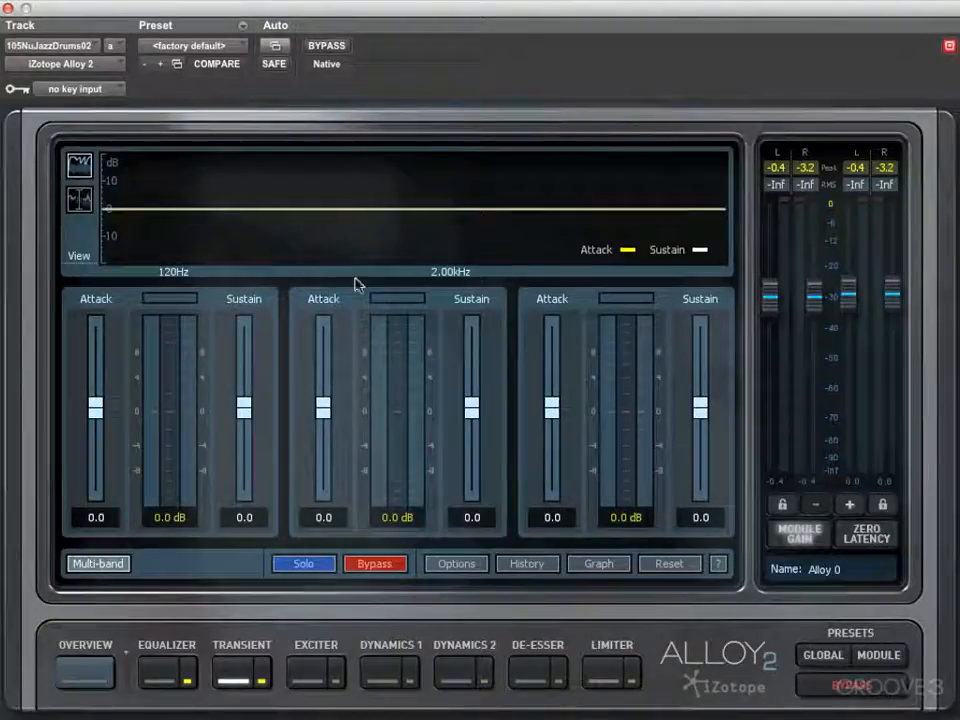
click(78, 200)
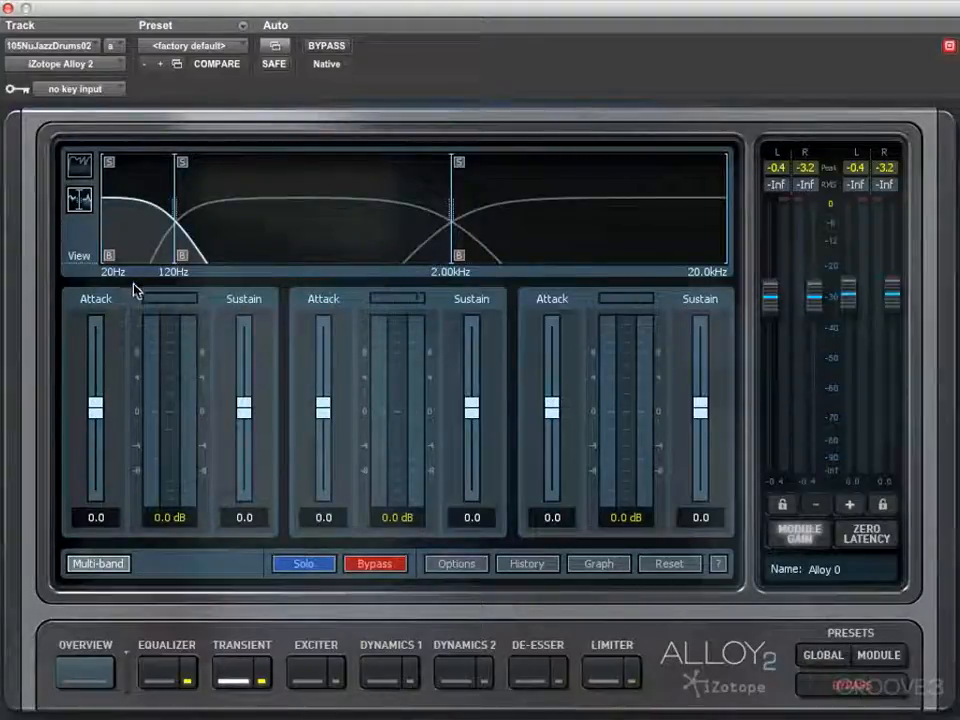
Solo the low band during playback and move its upper crossover to 154 Hz.
key(space)
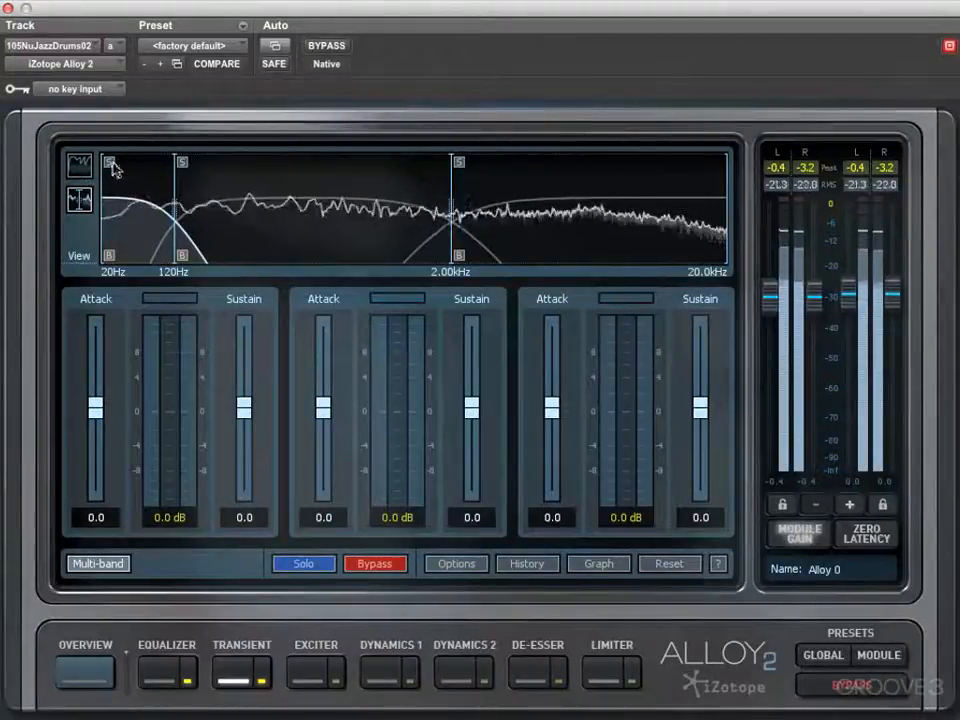
drag(111, 163, 182, 176)
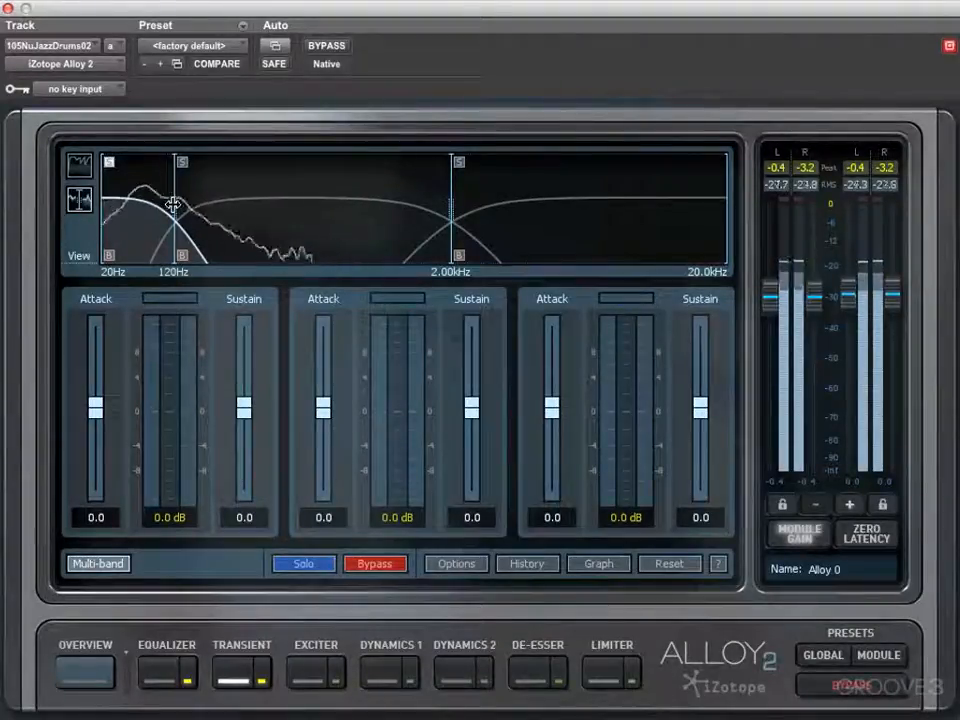
drag(171, 204, 191, 207)
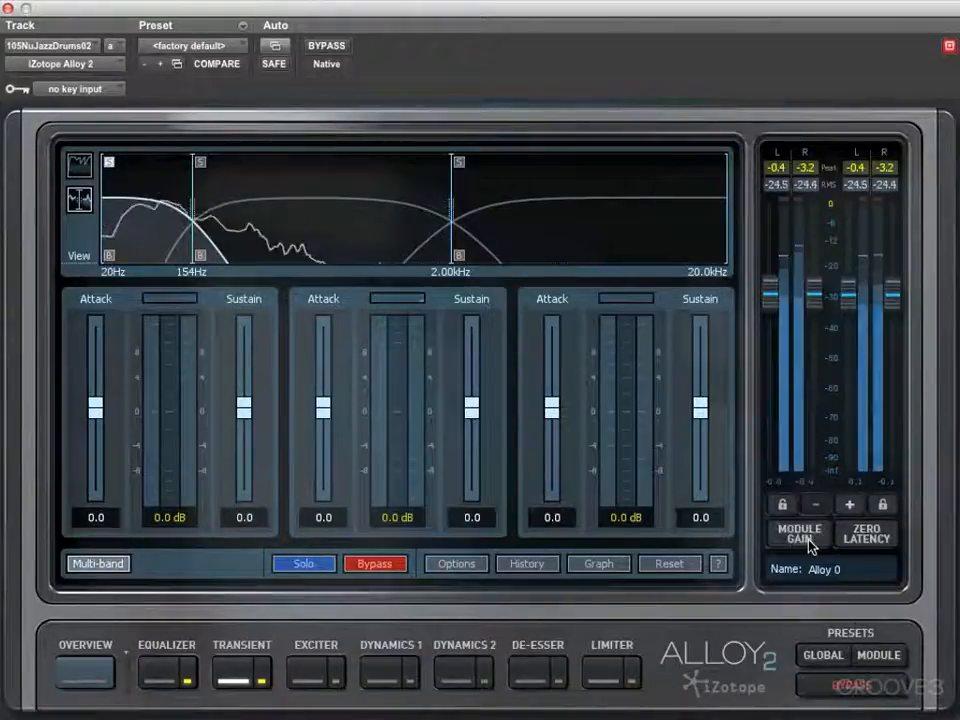
Lower the module's input gain to -2.4 dB and set the low band's attack to 3.8 and sustain to -3.6.
drag(818, 305, 818, 312)
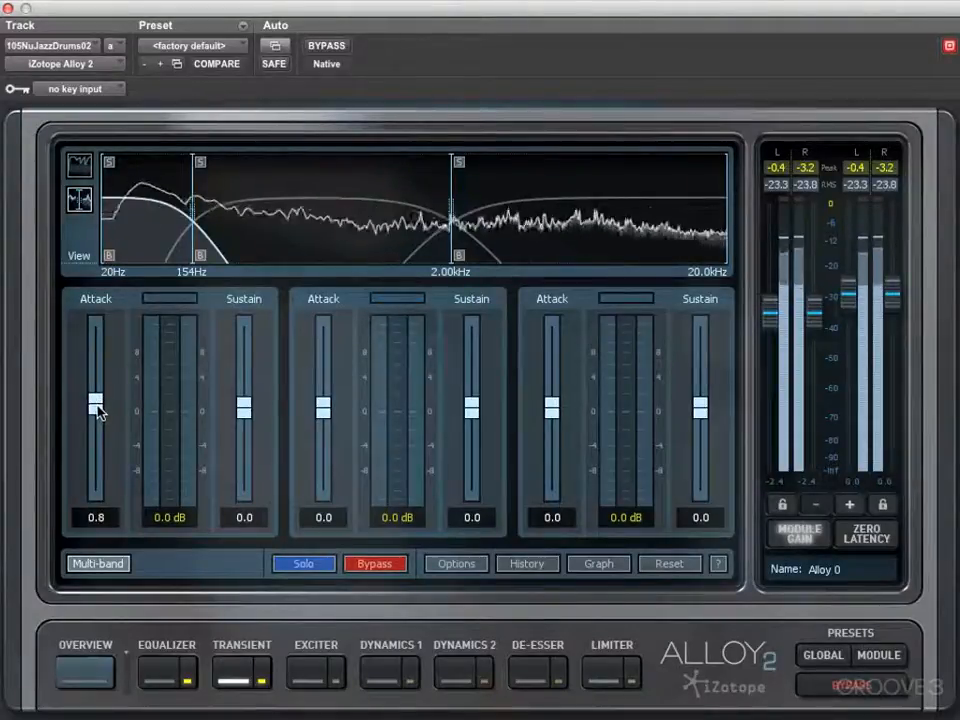
drag(96, 407, 97, 395)
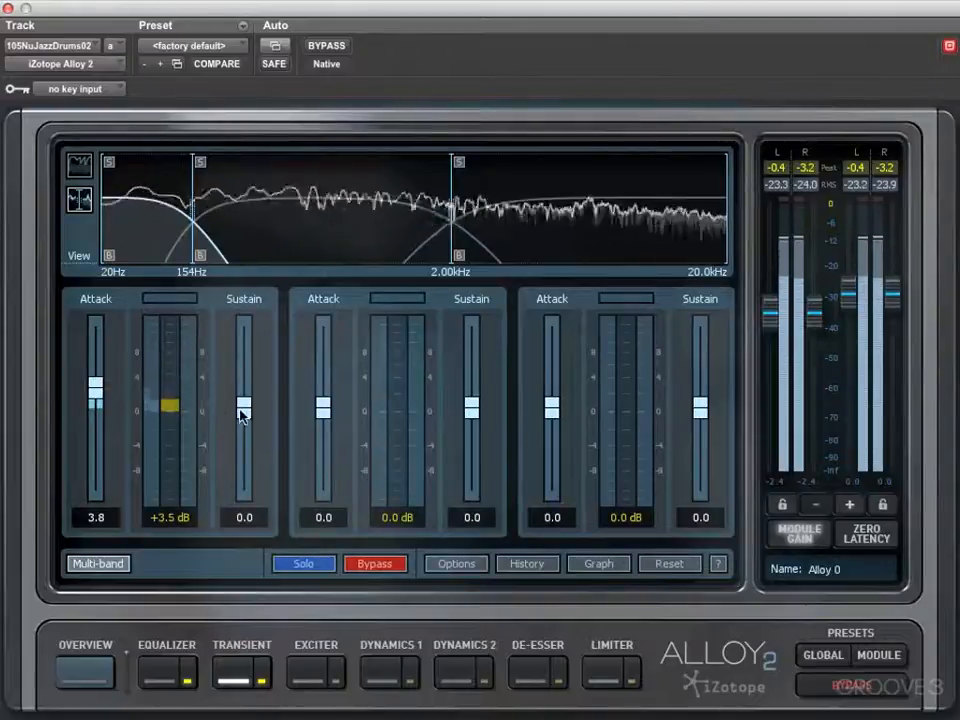
drag(241, 416, 244, 437)
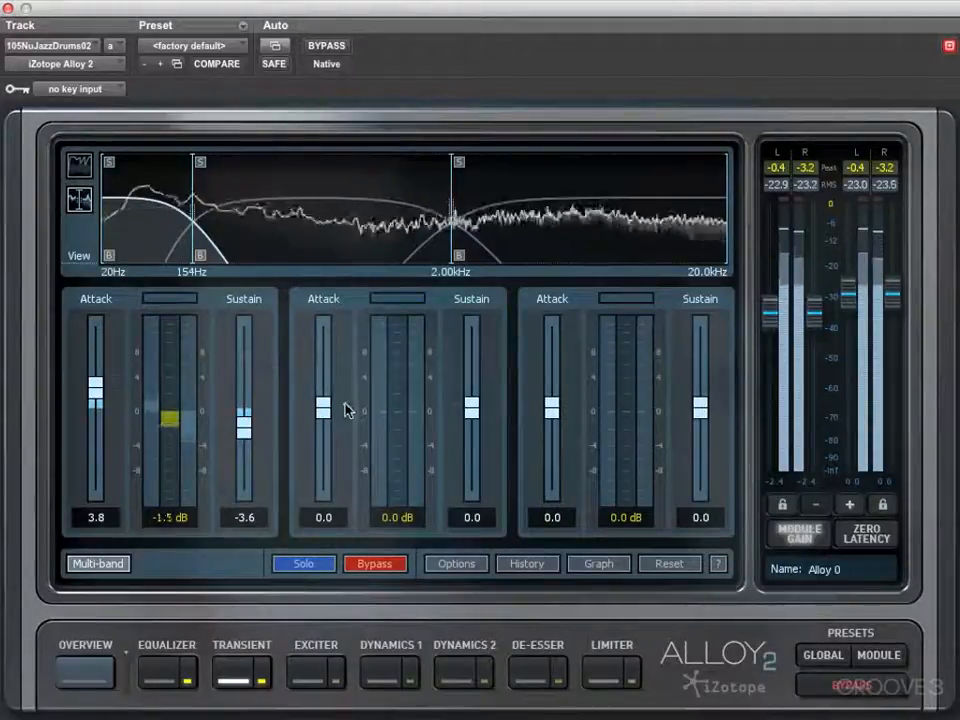
Set the mid band's attack to 4.7 and sustain to -3.8, and the high band's attack to 4.1 and sustain to -3.2.
drag(325, 411, 322, 390)
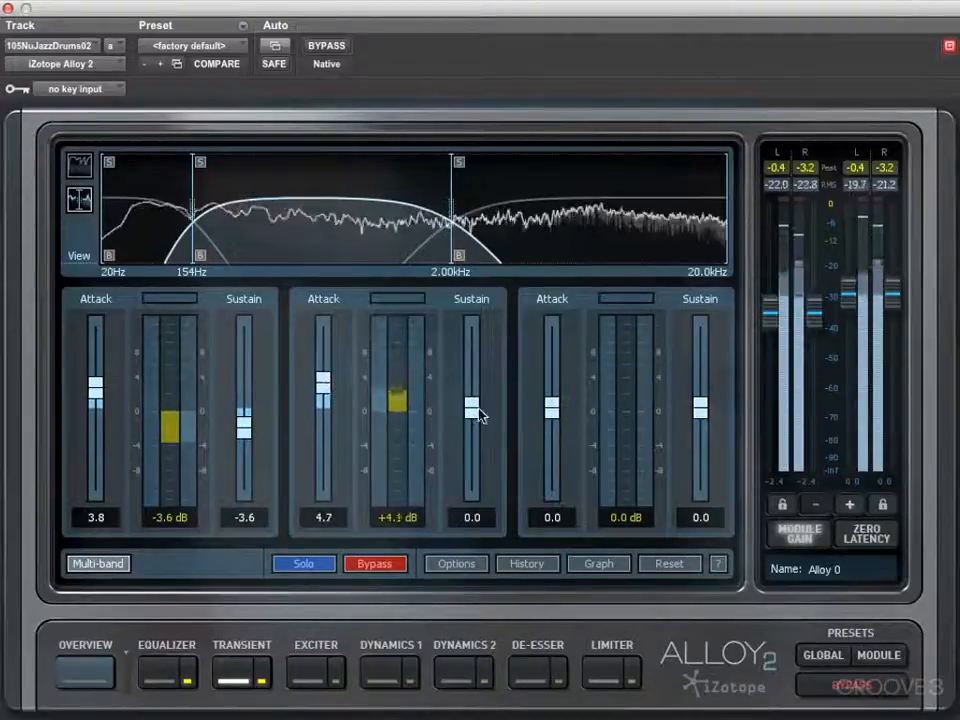
drag(476, 414, 476, 437)
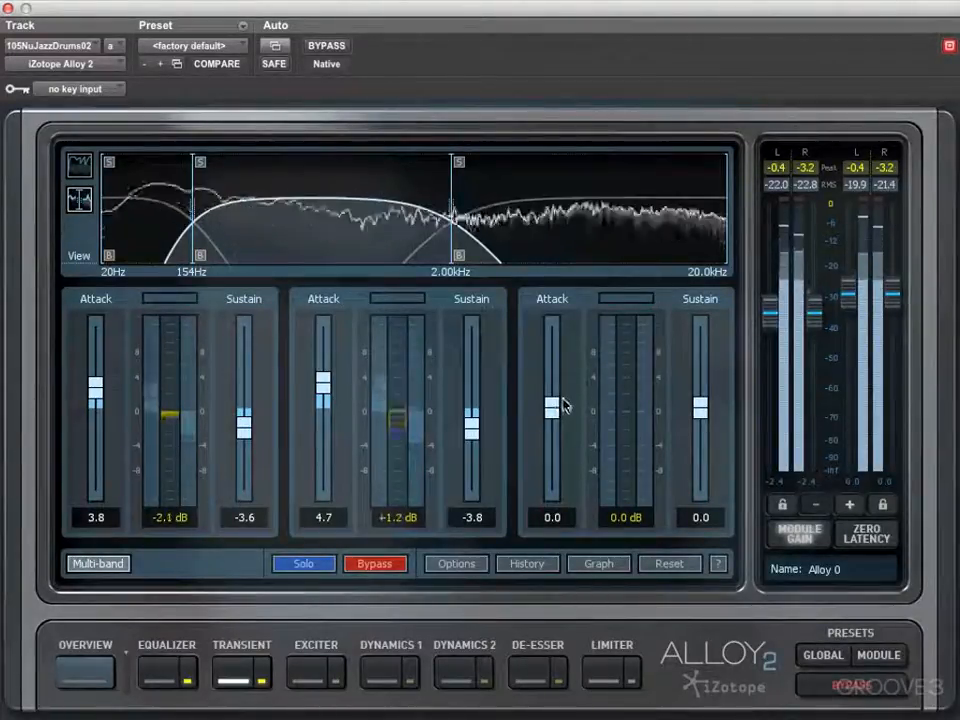
mouse_move(555, 416)
mouse_down()
mouse_move(553, 396)
mouse_move(557, 457)
mouse_move(557, 371)
mouse_move(562, 397)
mouse_up()
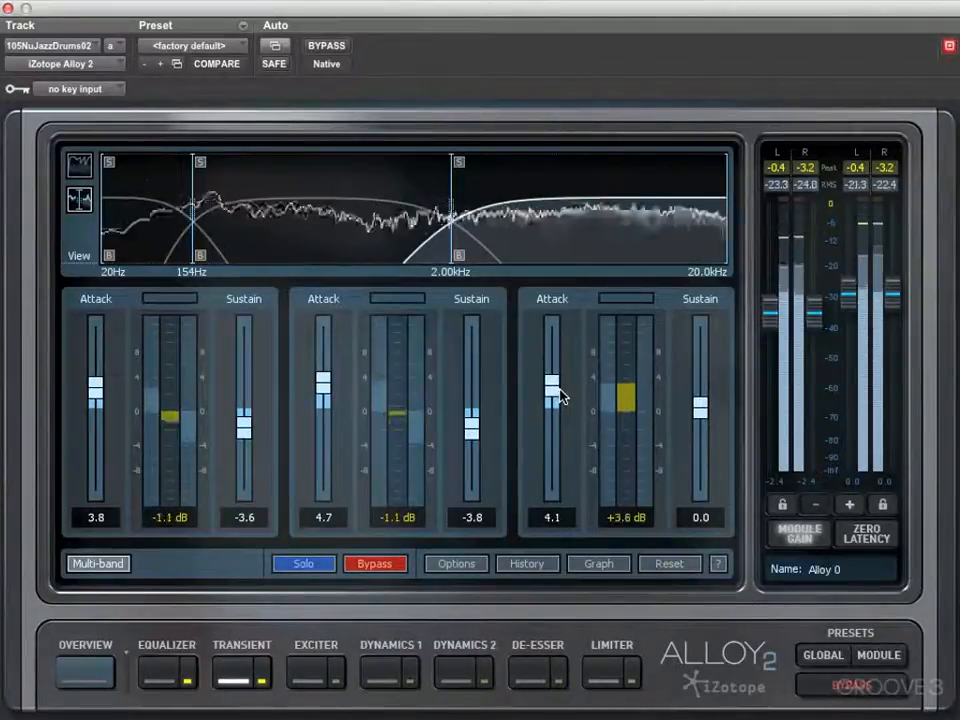
drag(696, 418, 700, 435)
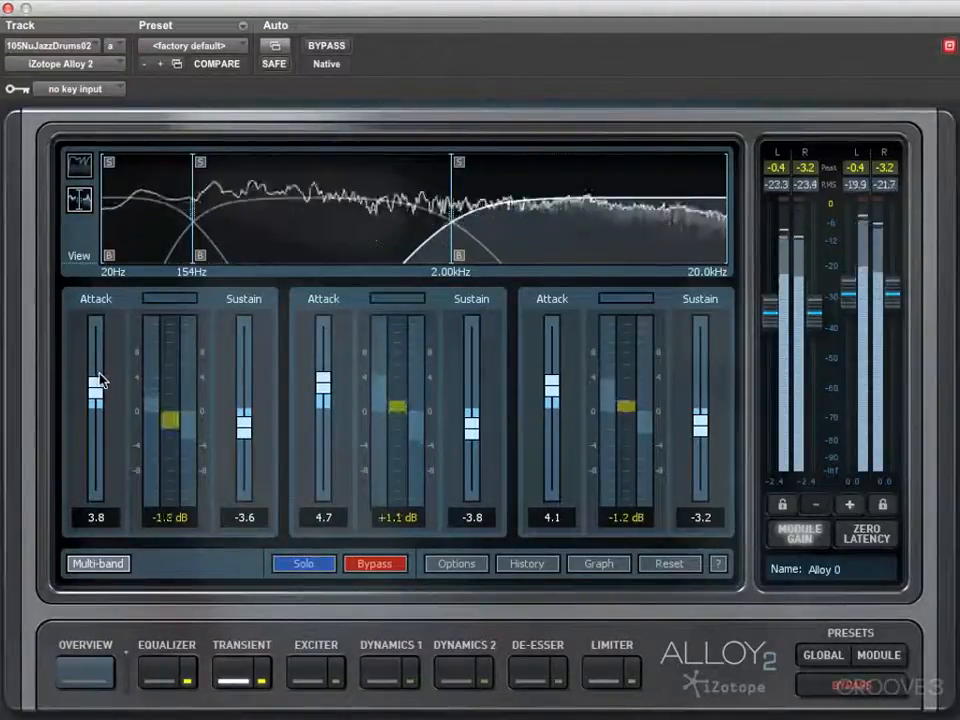
Set the low band's attack to 4.0 and sustain to -4.0, and move the crossovers to 136 Hz and 2.67 kHz.
drag(94, 390, 94, 386)
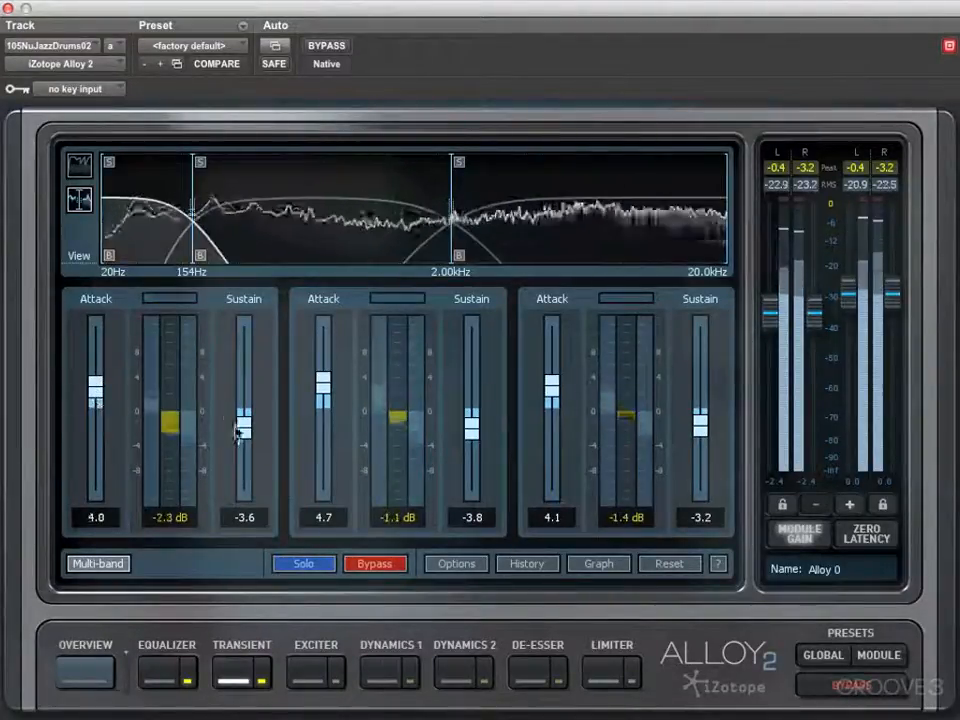
drag(238, 432, 238, 435)
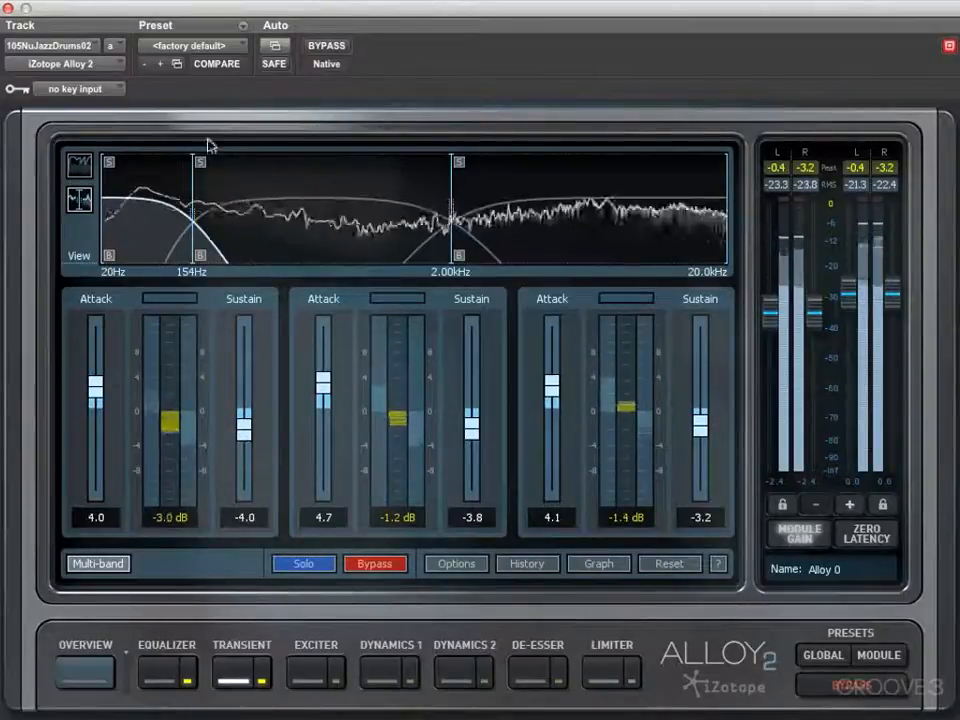
drag(193, 210, 181, 210)
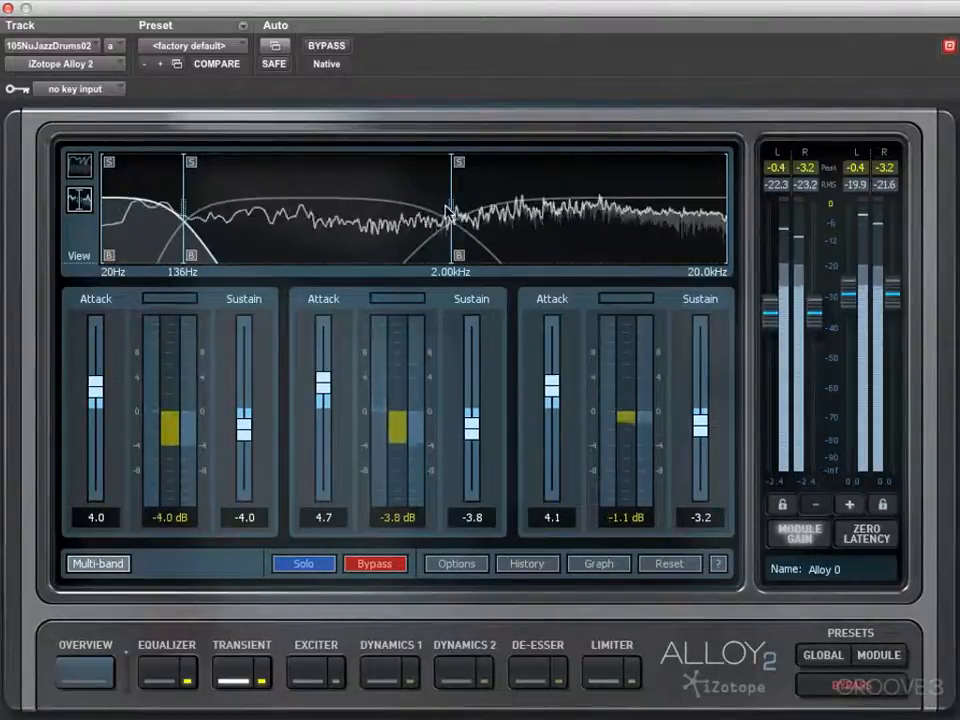
drag(451, 212, 463, 211)
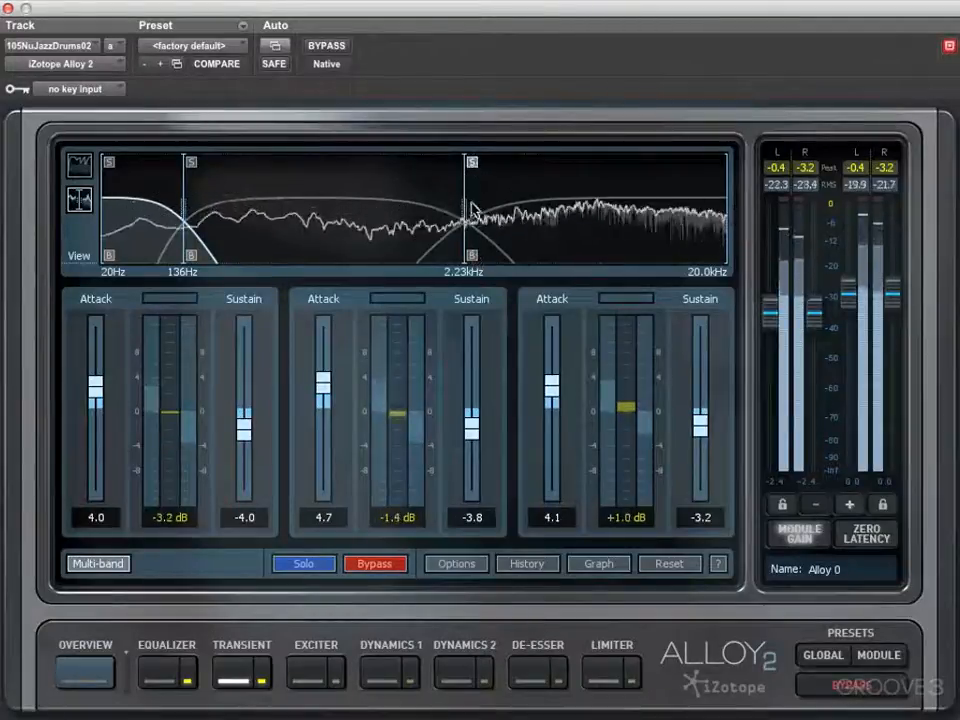
mouse_move(468, 210)
mouse_down()
mouse_move(501, 212)
mouse_move(486, 212)
mouse_up()
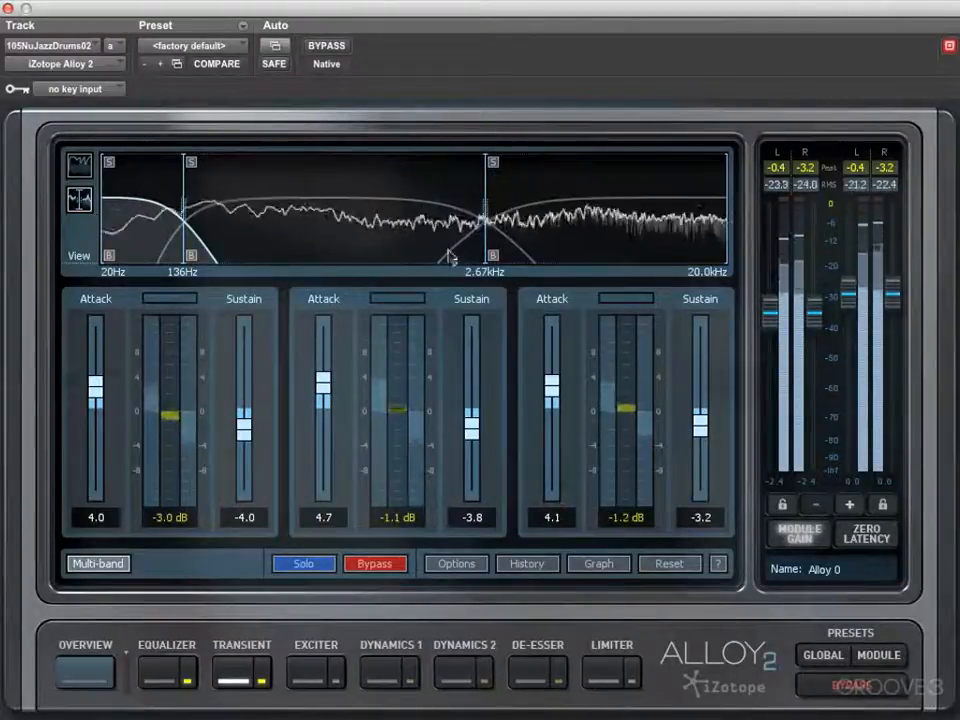
Compare the drum loop with the transient shaper bypassed and active, leaving it active.
click(389, 566)
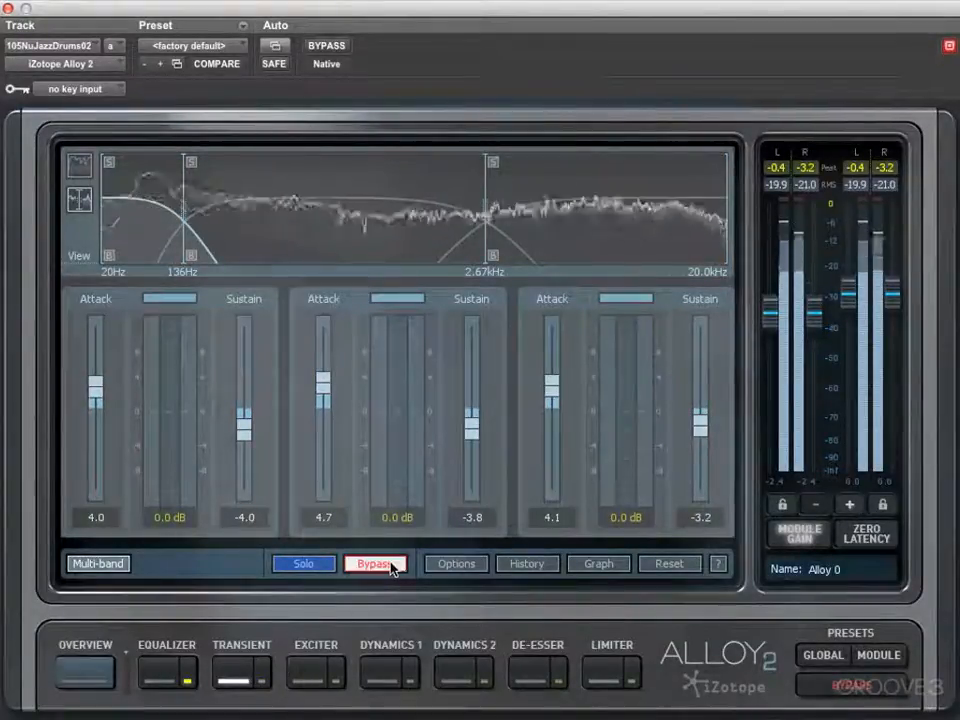
click(391, 568)
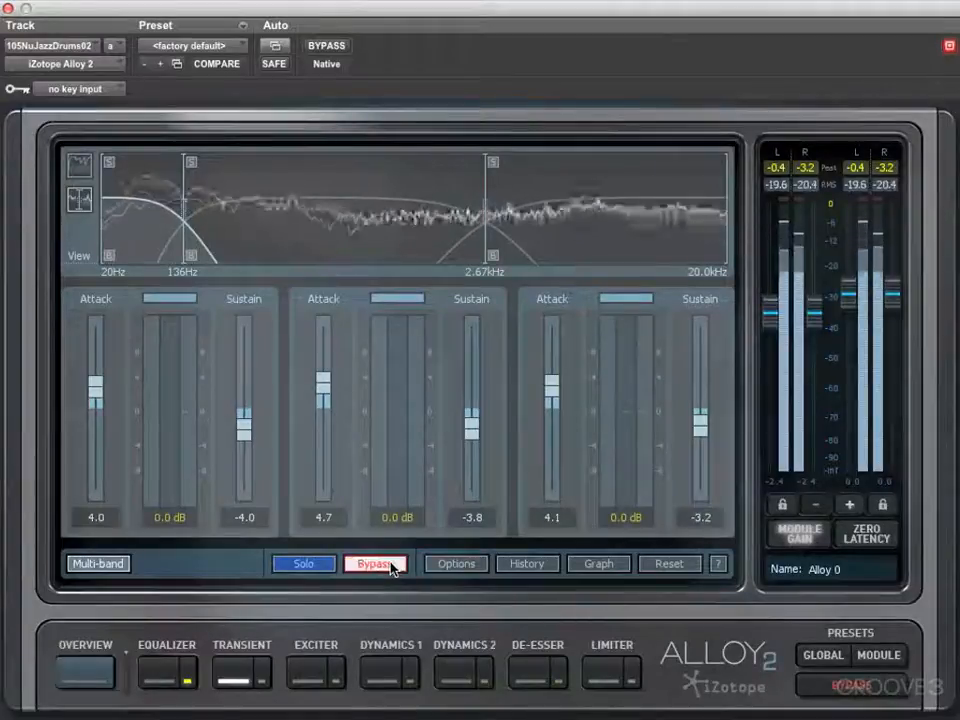
click(391, 567)
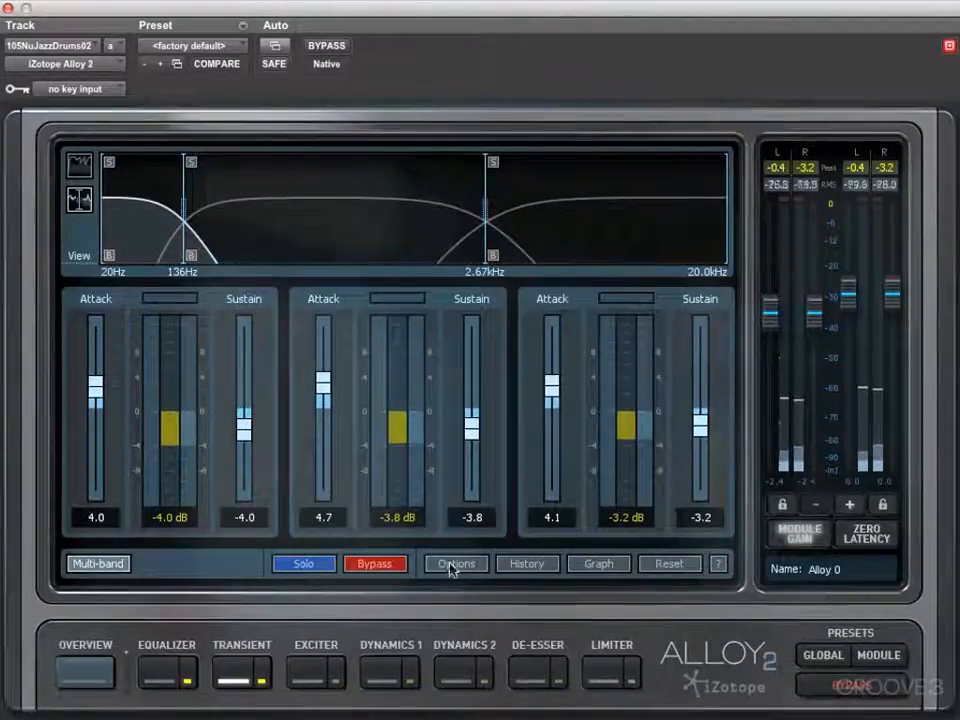
Move the EQ after the transient shaper in the signal flow graph and open the Equalizer module.
click(615, 568)
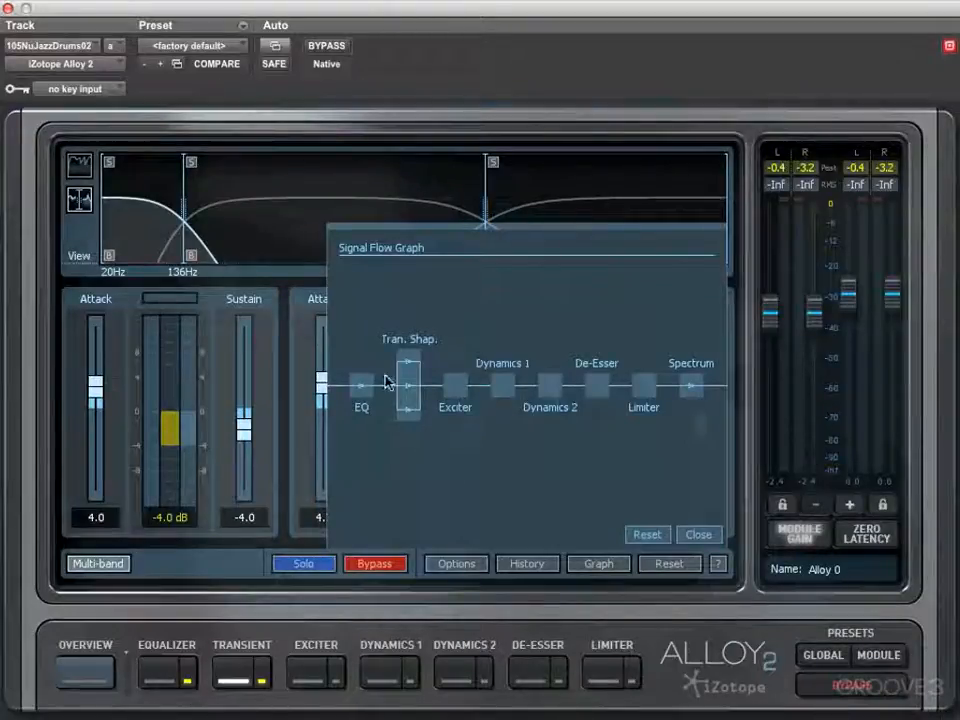
drag(361, 387, 440, 422)
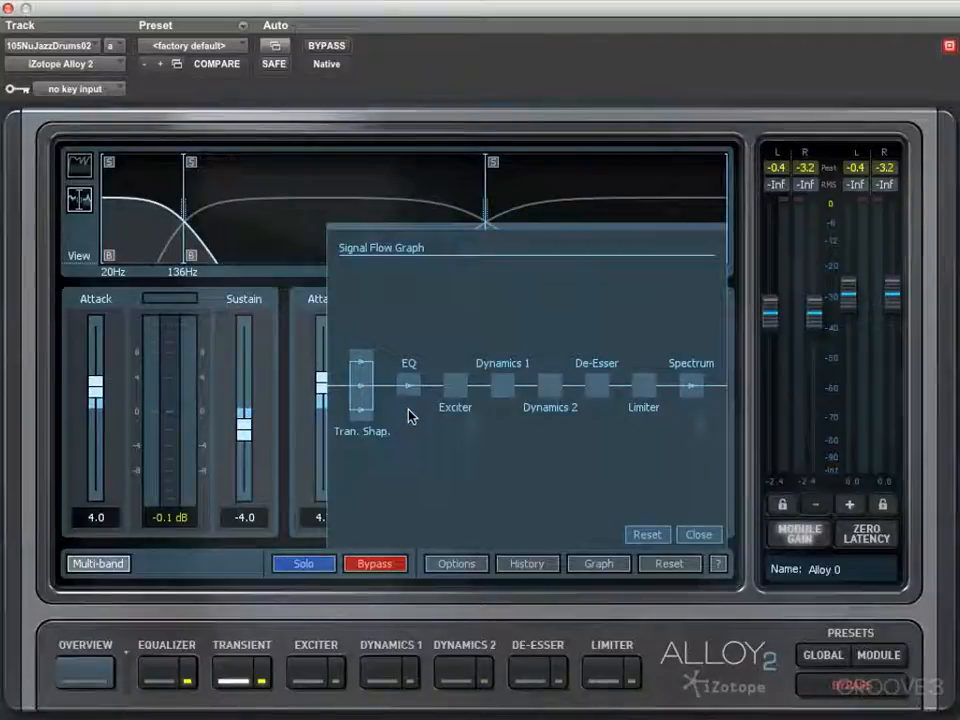
click(170, 675)
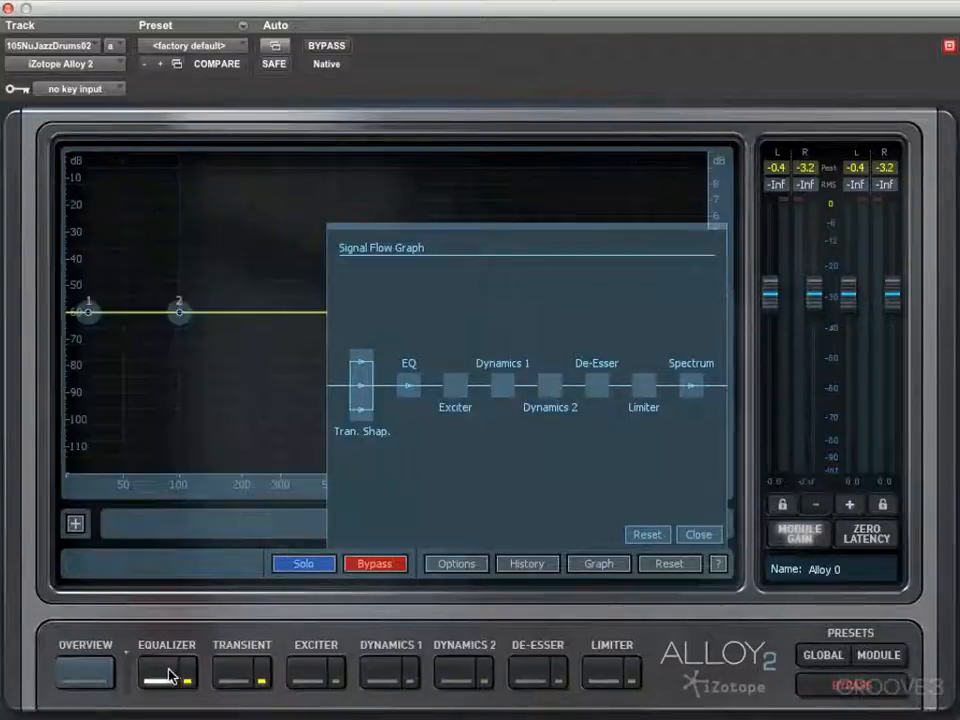
click(704, 538)
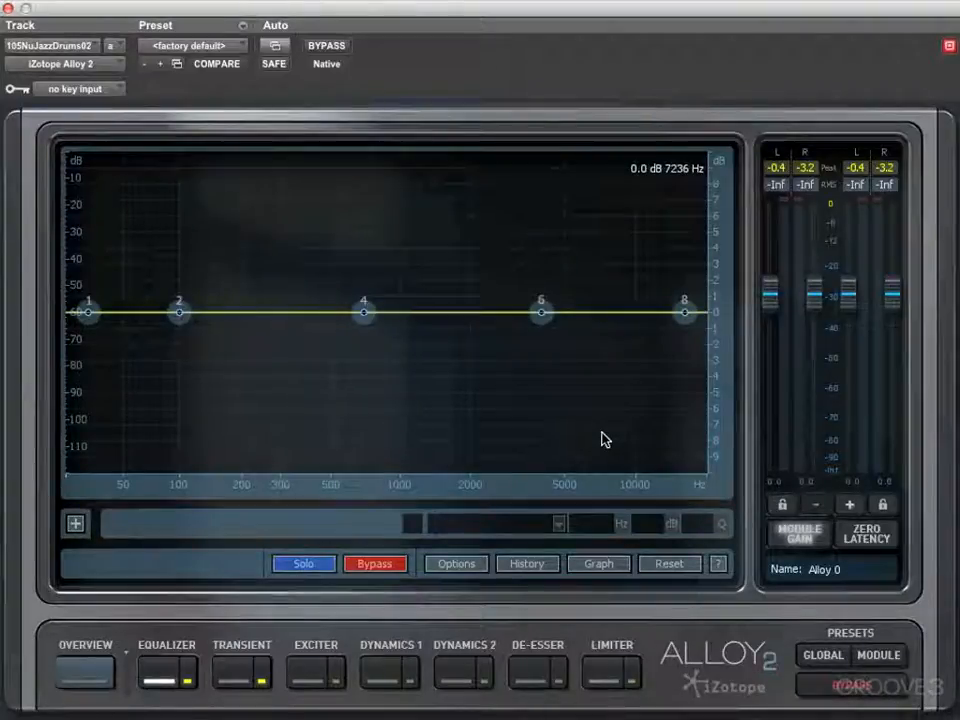
Expand the EQ band settings and, during playback, shape band 2 as a 2.3 dB boost at 93.6 Hz with a Q of 1.4.
click(76, 525)
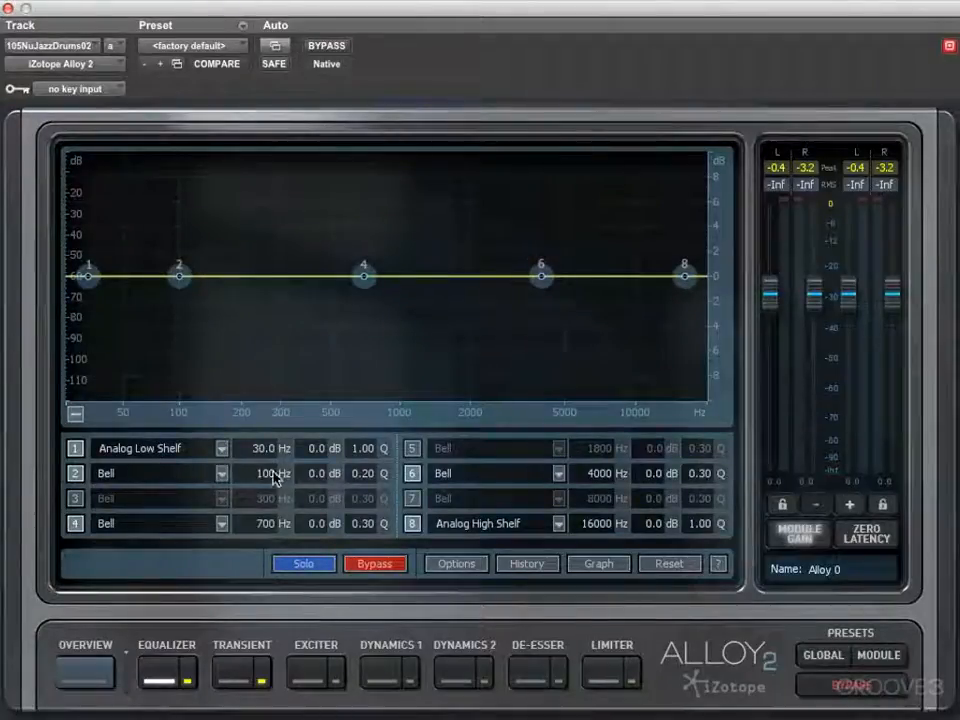
key(space)
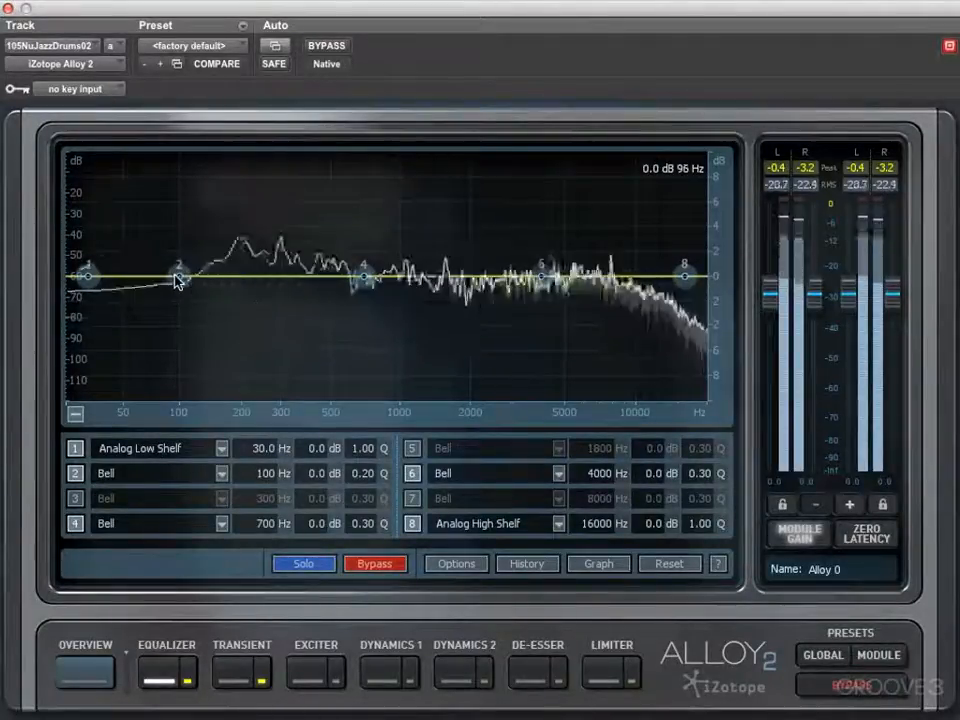
drag(178, 275, 220, 257)
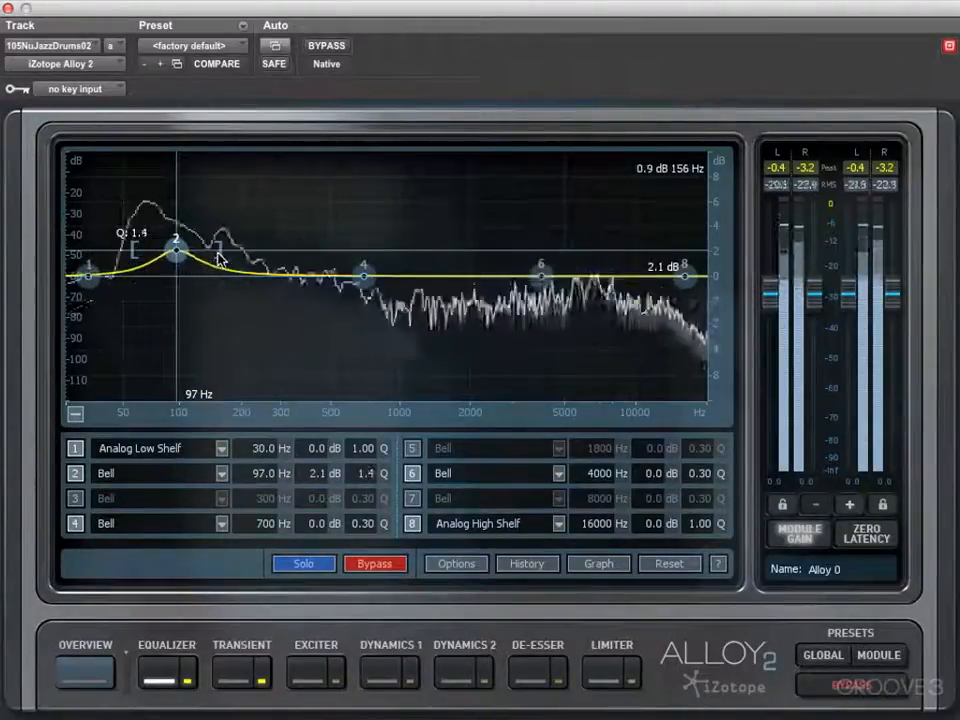
drag(170, 251, 167, 248)
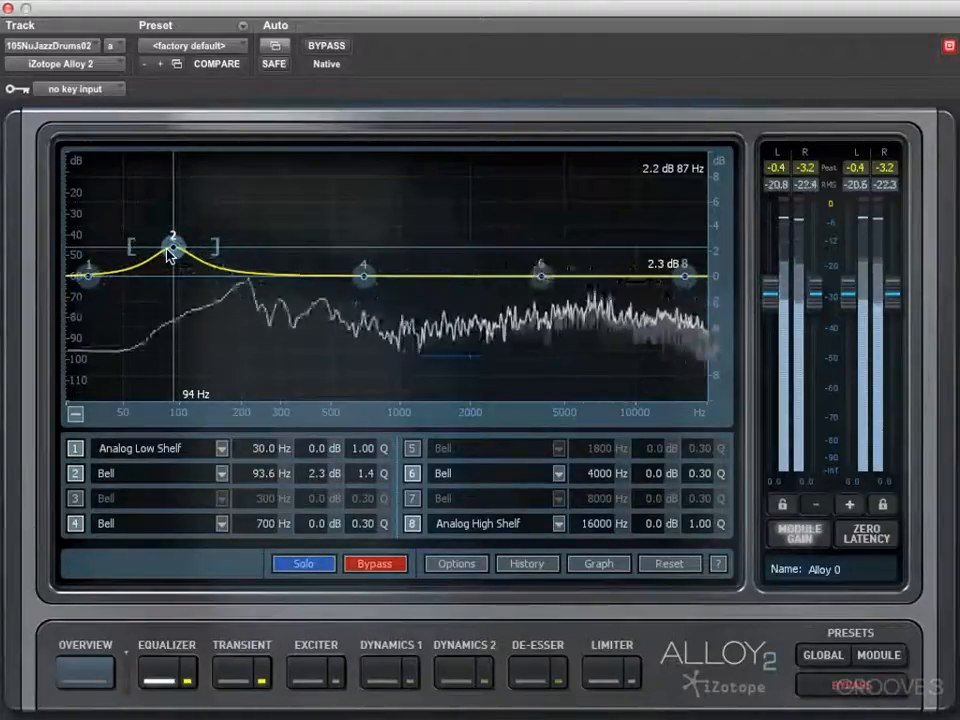
key(space)
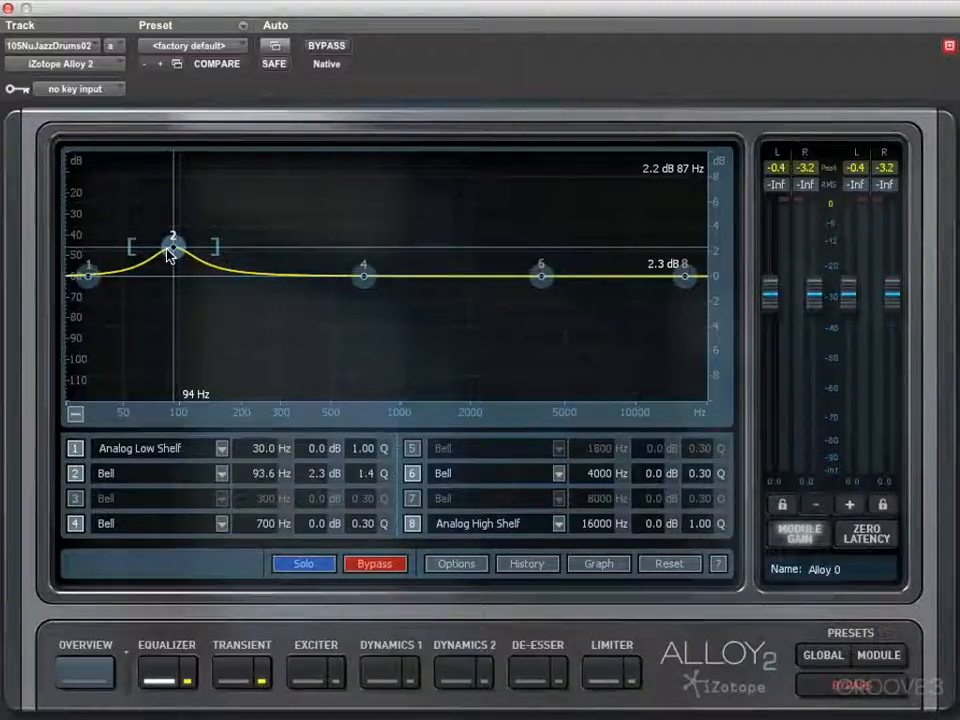
Audition the low frequencies in isolation during playback, and move EQ band 2 to 77.3 Hz with a 3.9 dB boost.
key(space)
alt+click(220, 171)
drag(220, 172, 166, 181)
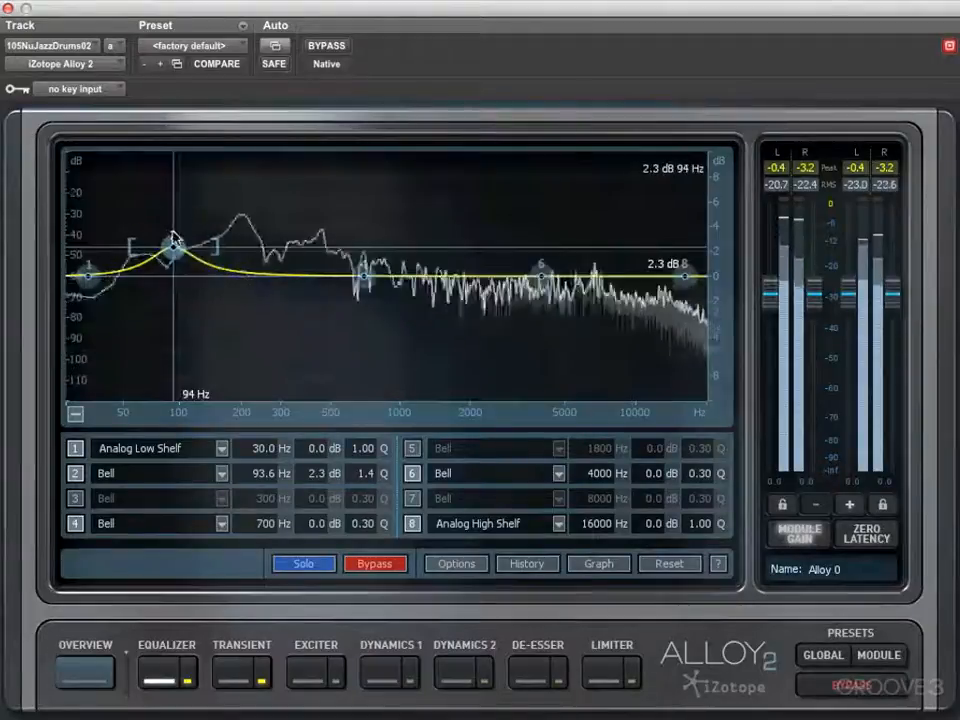
drag(173, 243, 157, 227)
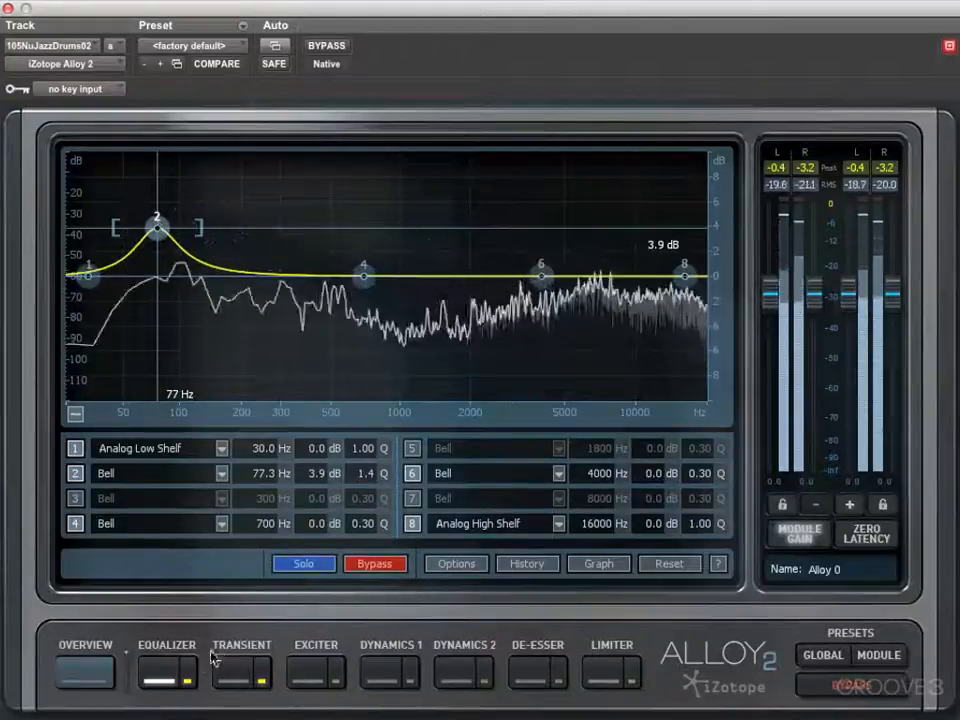
Compare the drums with the Equalizer bypassed and active, and reduce band 2's gain to 3.5 dB.
click(190, 676)
click(191, 676)
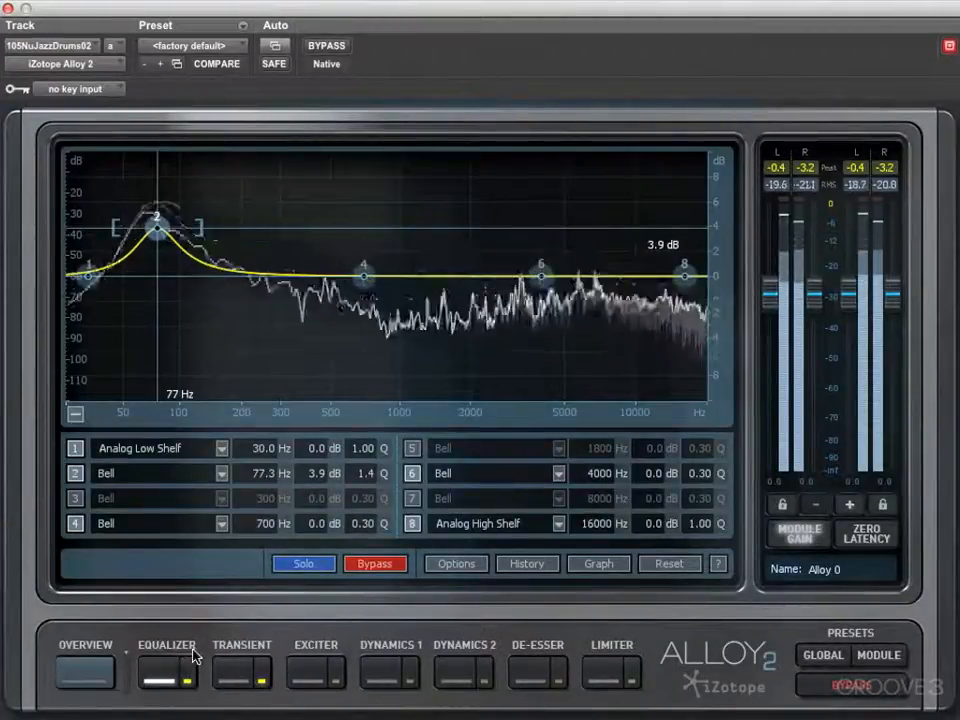
drag(155, 228, 155, 233)
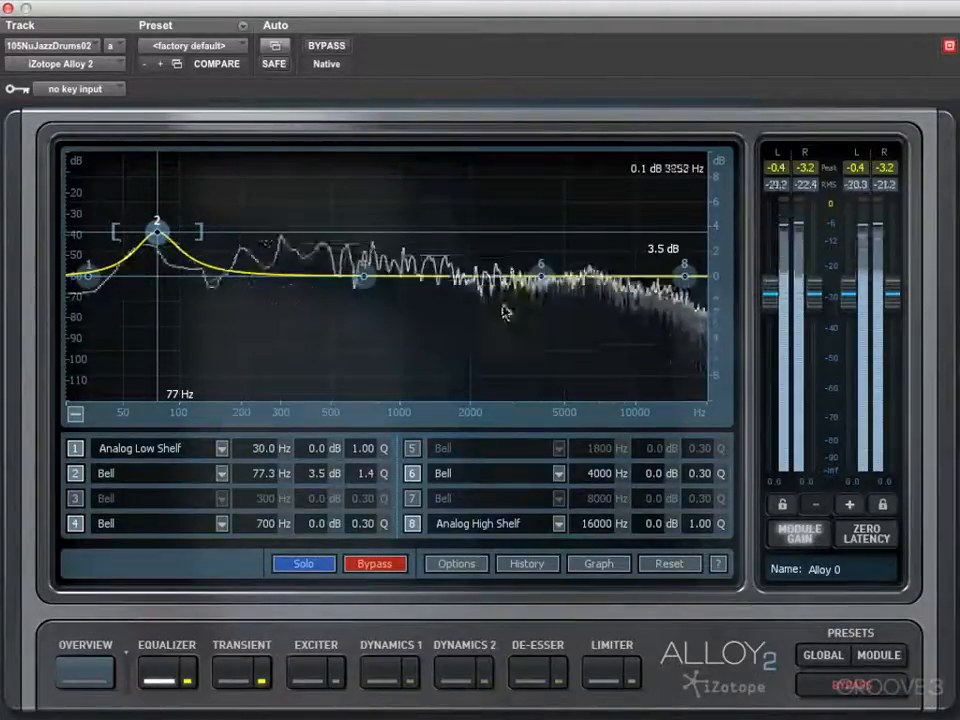
Disable EQ band 6 and the Analog Low Shelf on band 1.
click(412, 474)
click(75, 448)
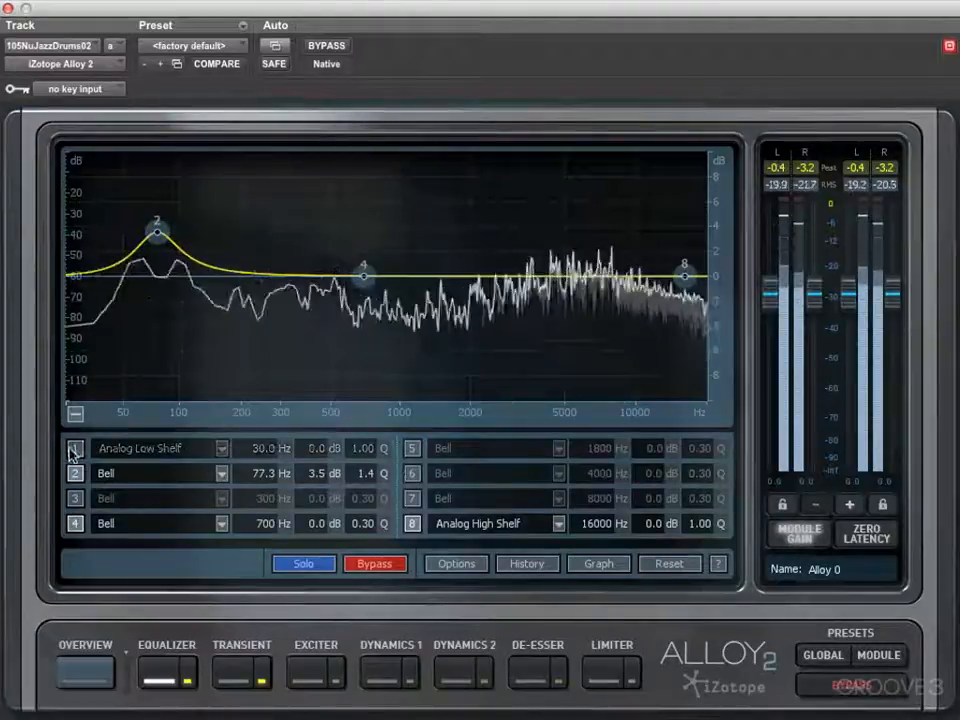
Disable EQ band 4 and shape band 8's Analog High Shelf as a 1.0 dB cut at 5562 Hz with a Q of 15.7.
click(75, 523)
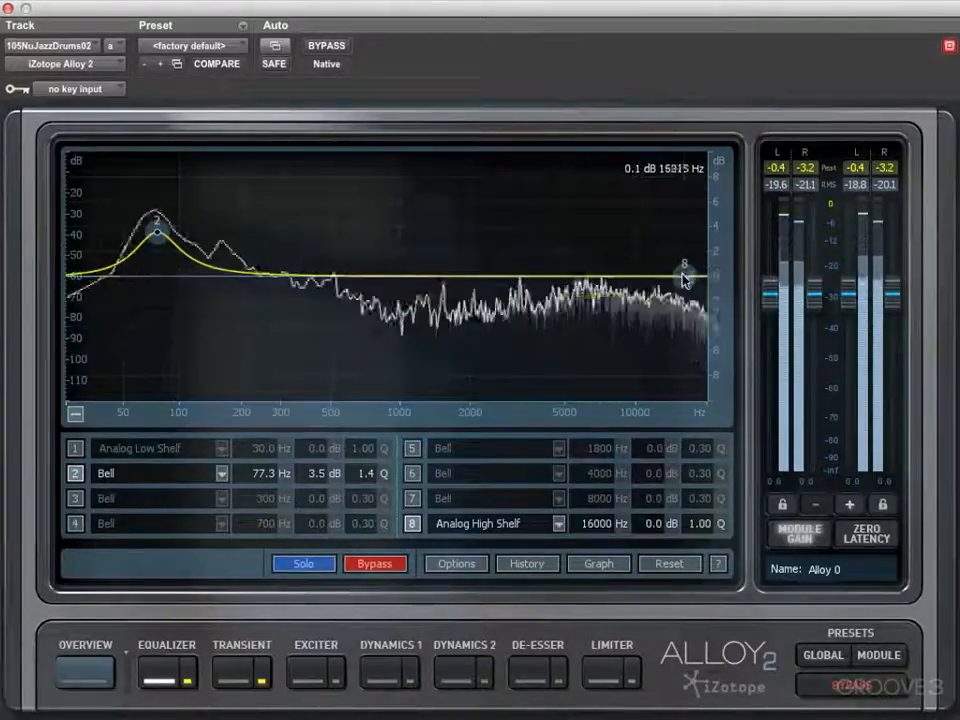
drag(684, 275, 590, 287)
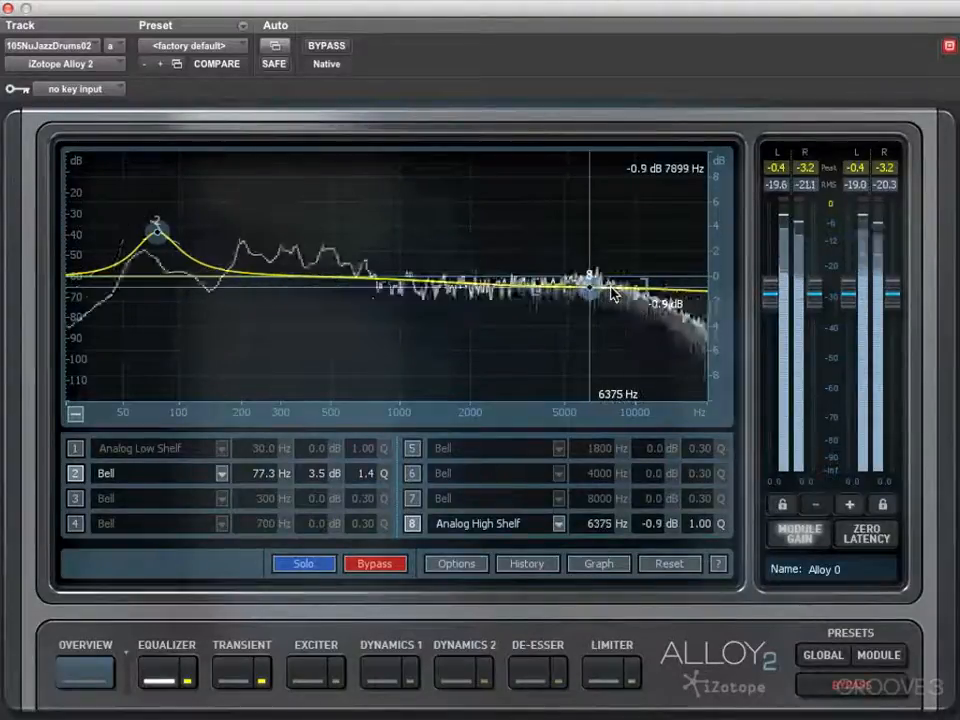
scroll(610, 292, up, 10)
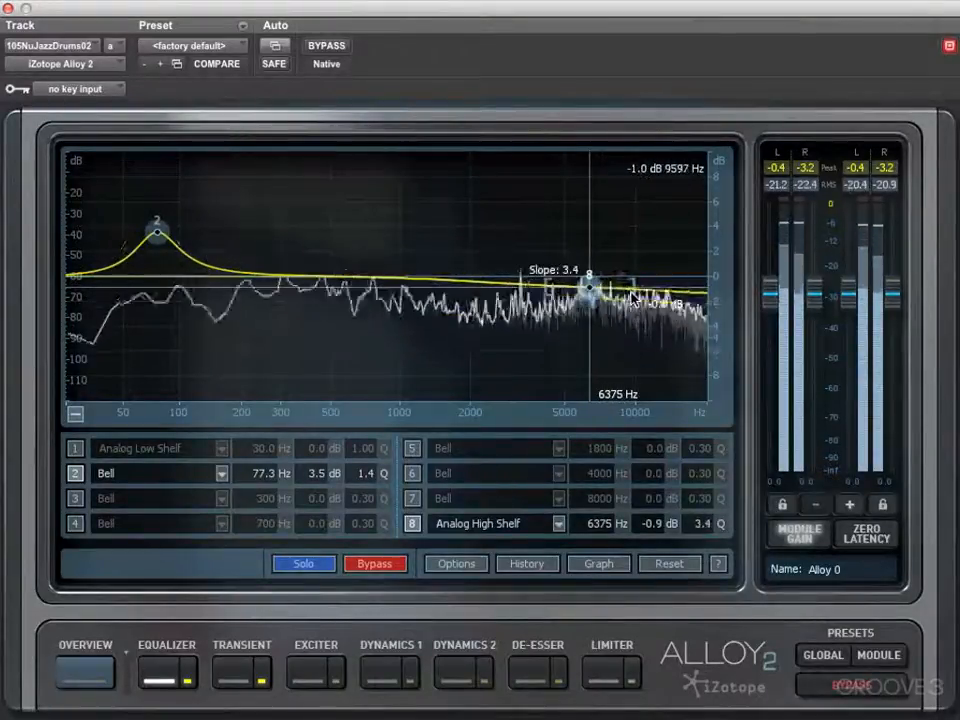
scroll(617, 298, up, 3)
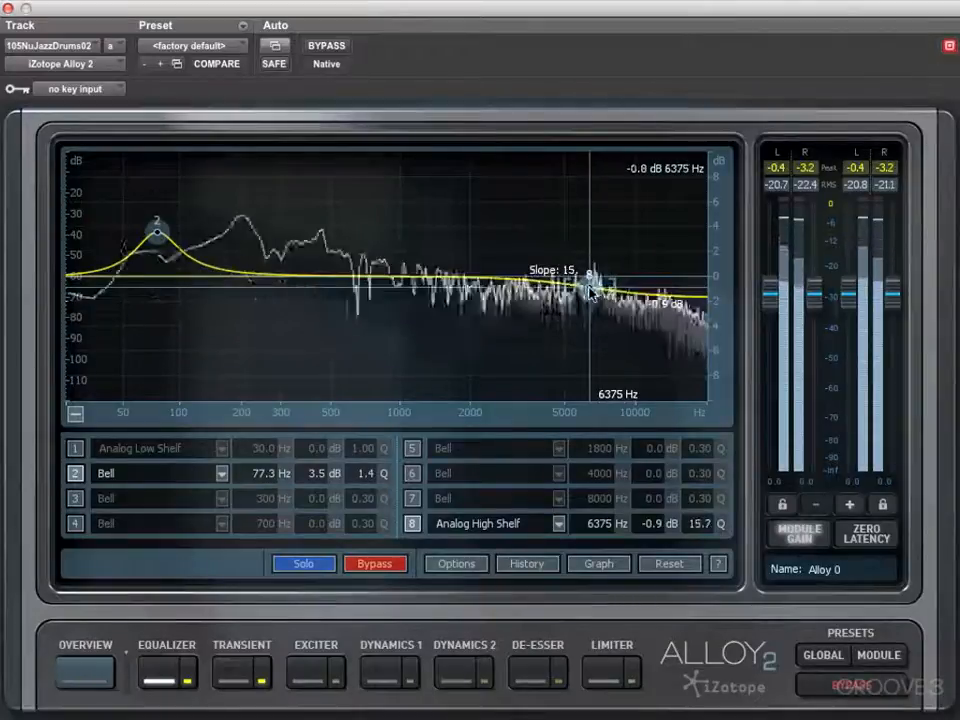
drag(589, 286, 570, 291)
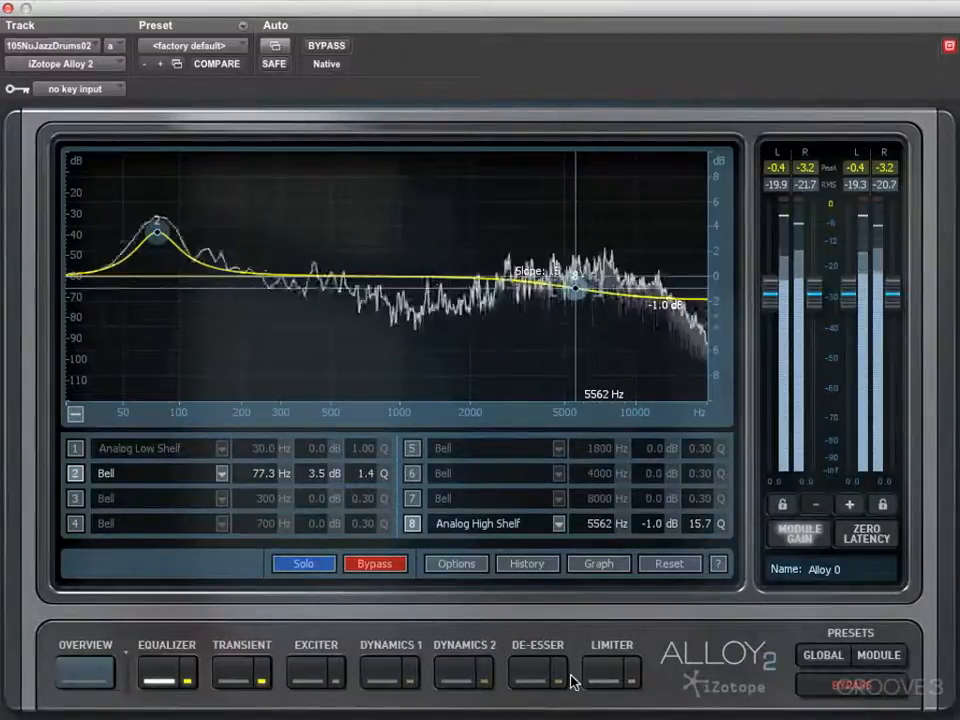
Enable Dynamics 1 with a 2.0:1 compressor ratio and -10.8 dB threshold, and compare the drums with the whole plug-in bypassed and active.
click(387, 672)
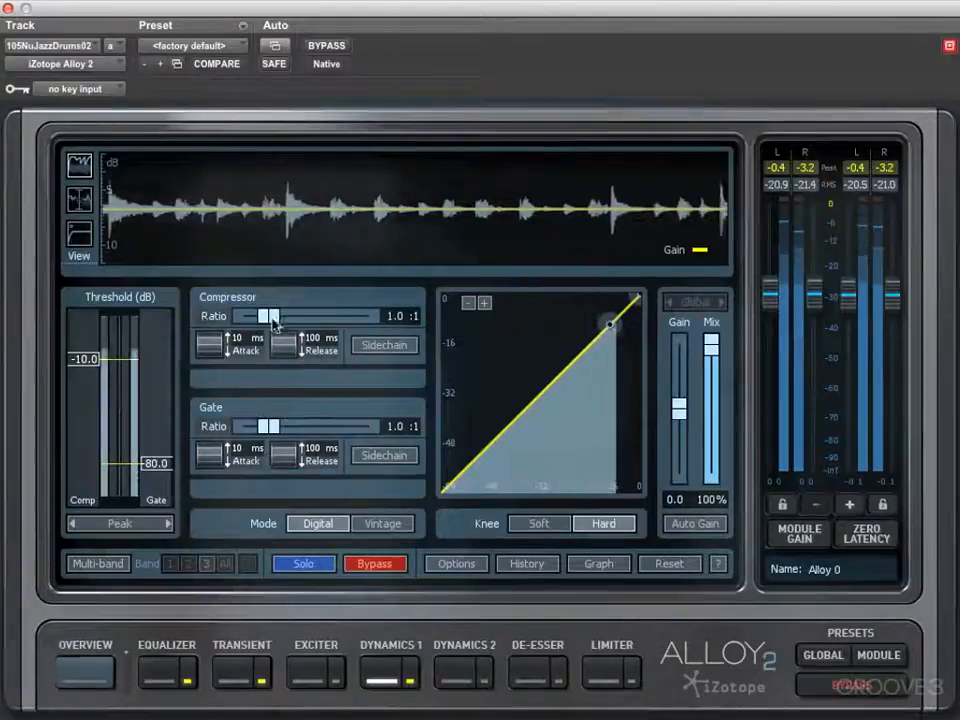
drag(272, 320, 294, 324)
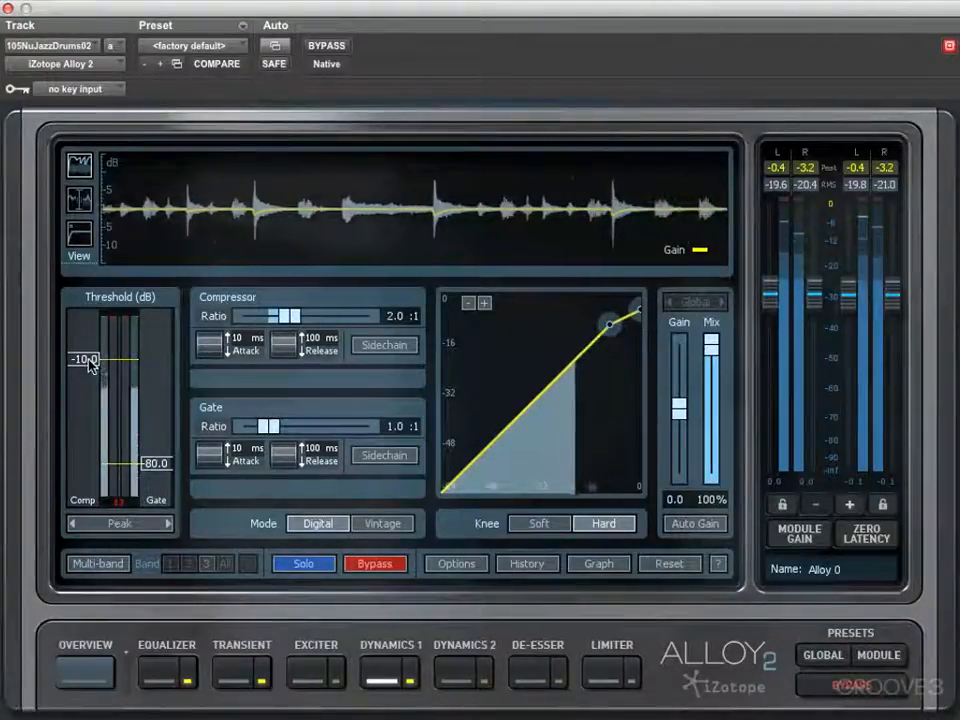
mouse_move(88, 360)
mouse_down()
mouse_move(88, 370)
mouse_move(86, 359)
mouse_up()
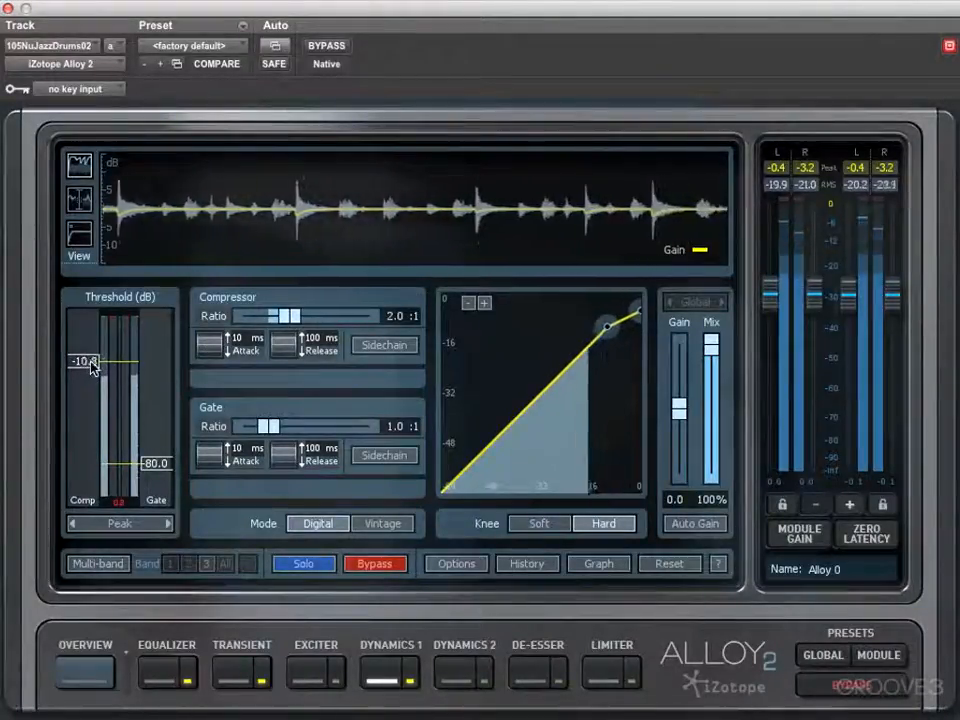
click(832, 690)
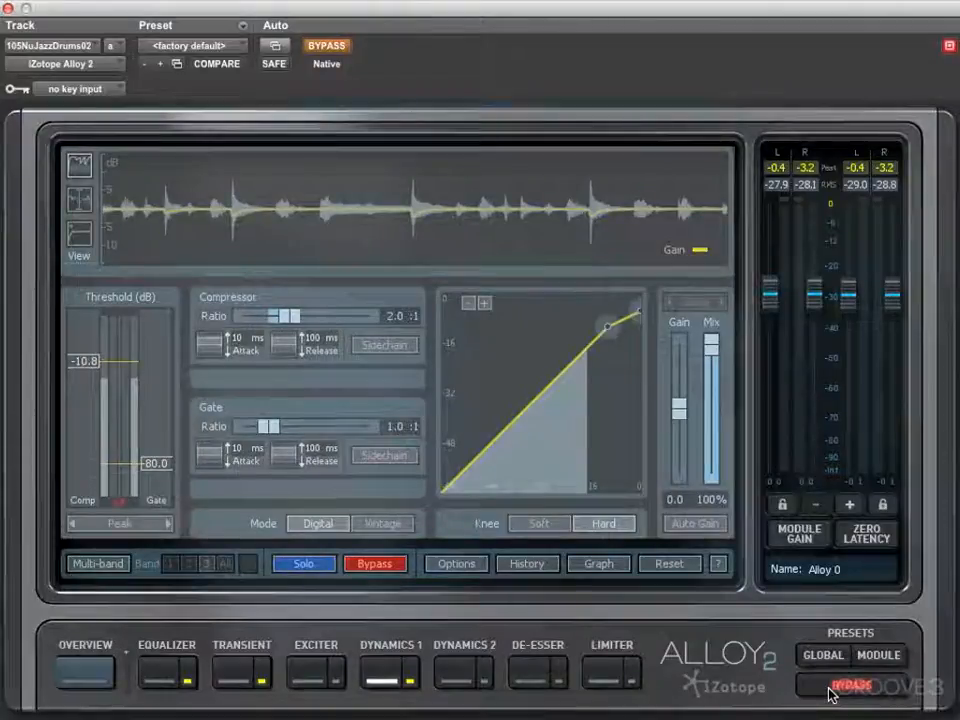
click(828, 690)
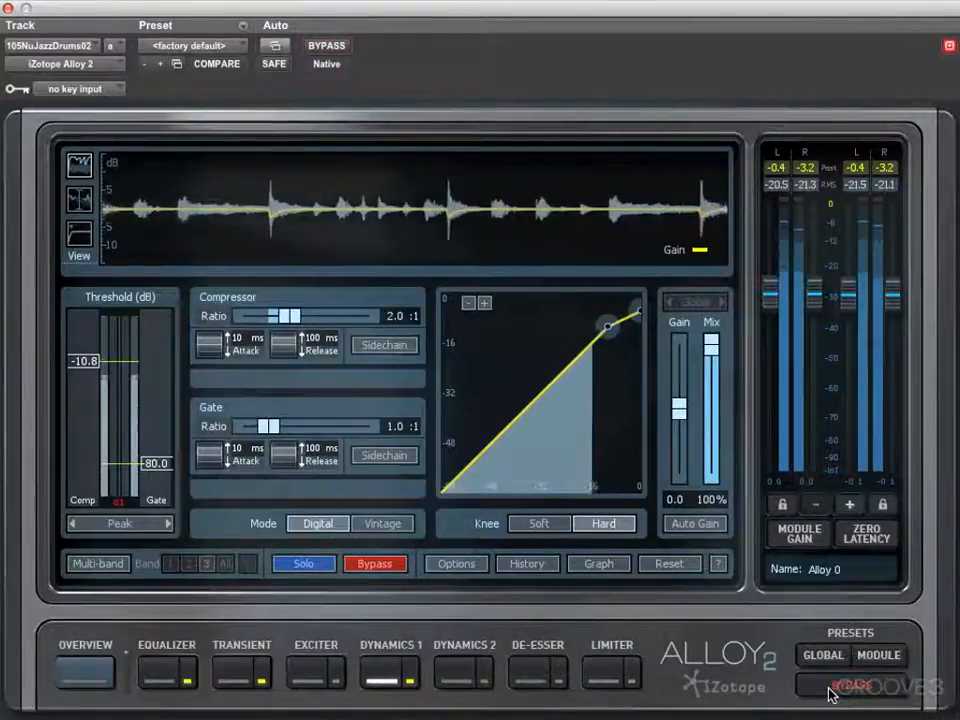